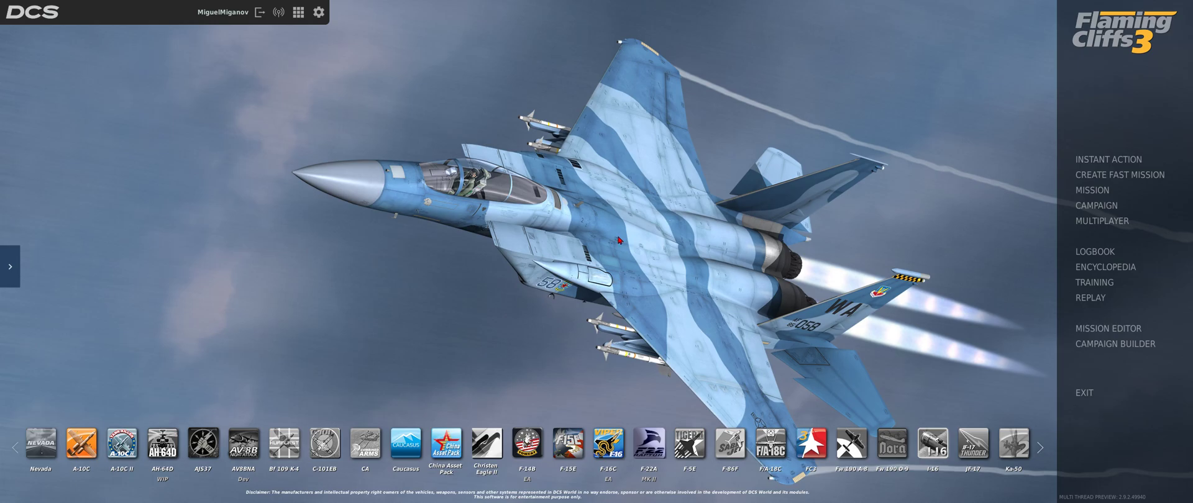
Open the FC3 special options and check the customized cockpit choices for the F-15C, A-10A and Su-33.
left_click(318, 11)
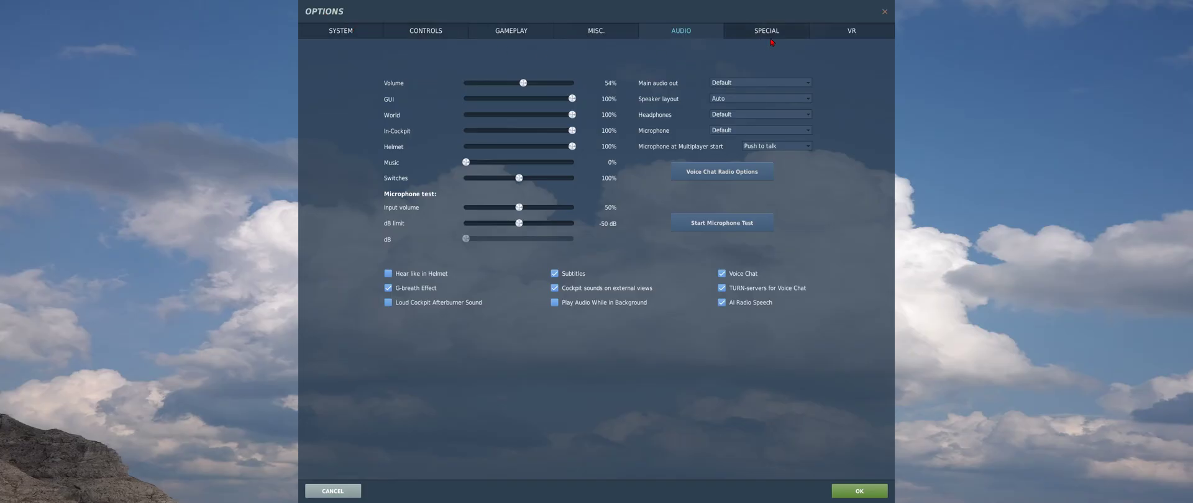
left_click(771, 36)
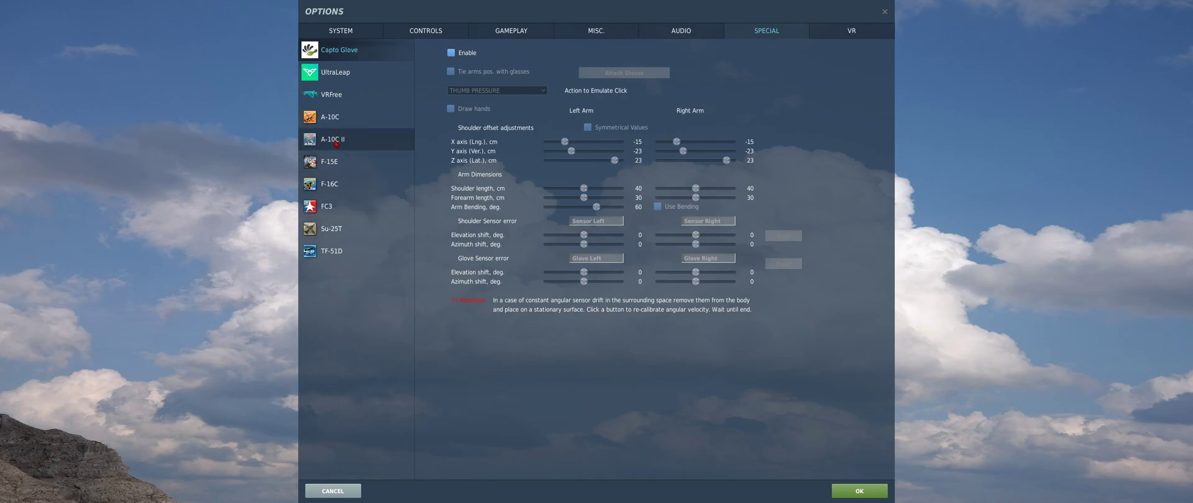
left_click(330, 216)
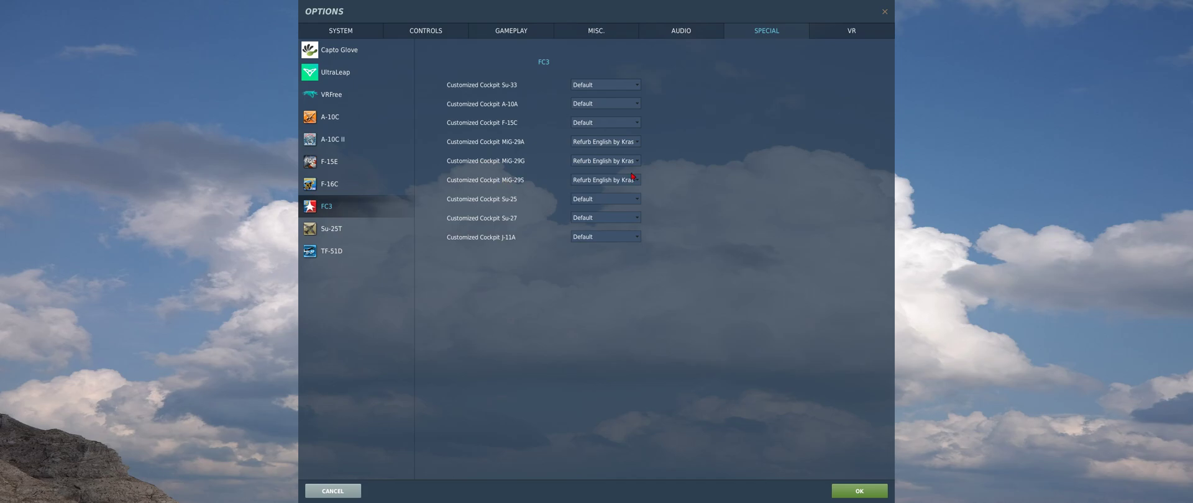
left_click(610, 123)
left_click(612, 134)
left_click(612, 105)
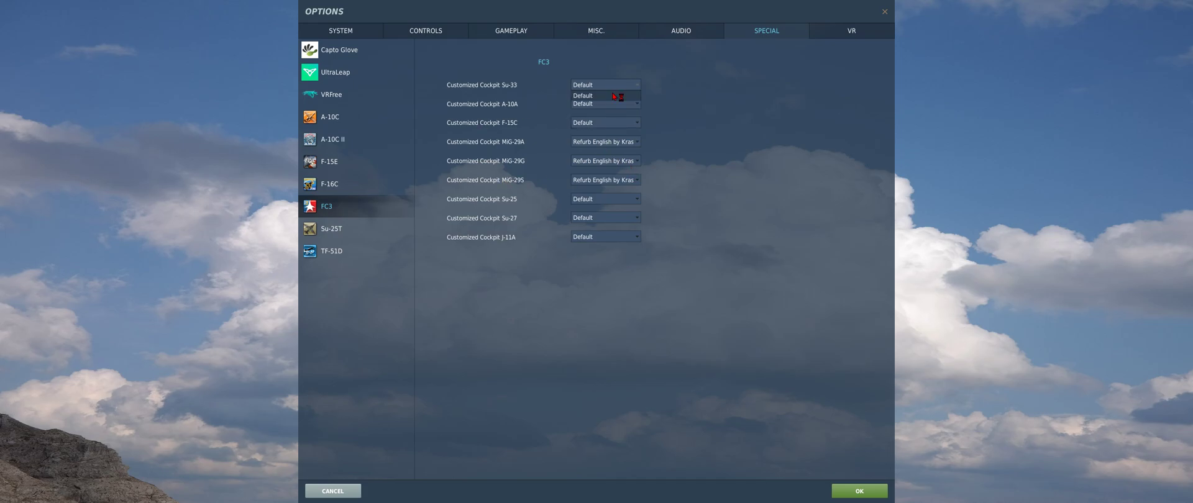
left_click(657, 94)
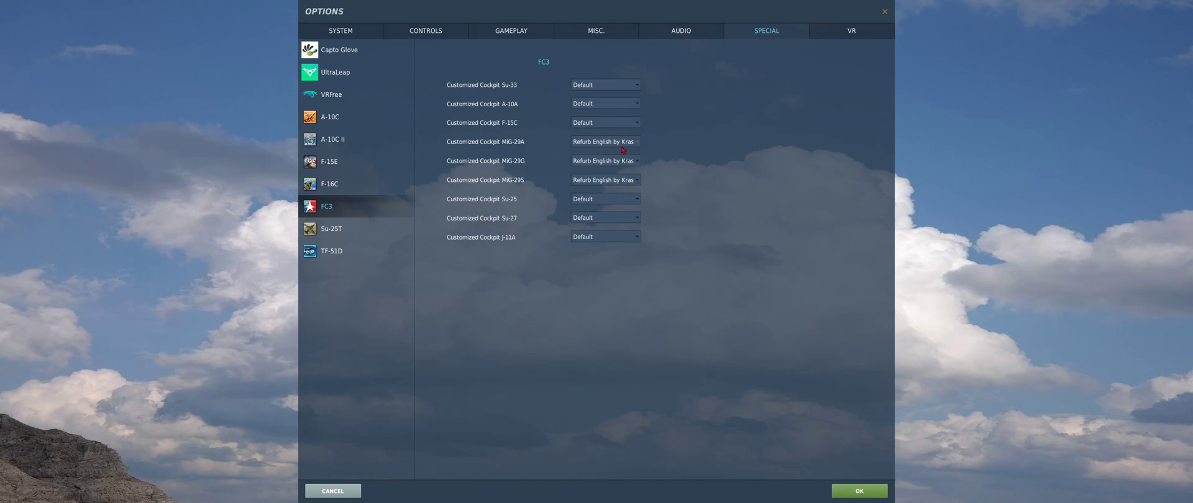
Review the customized MiG-29S cockpit choices, keep the Refurb English by Krasniye option, and leave the options without saving.
left_click(611, 181)
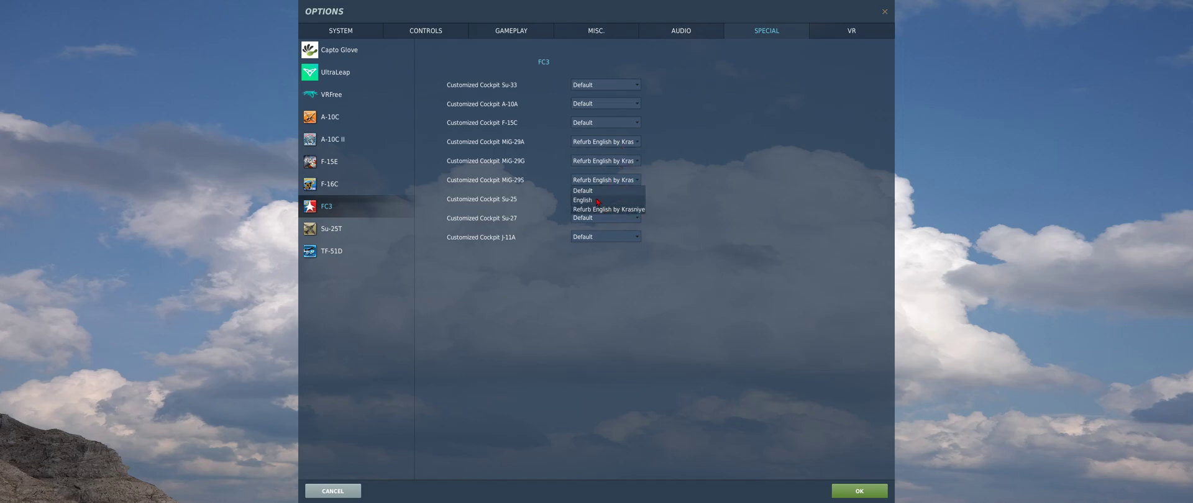
left_click(606, 209)
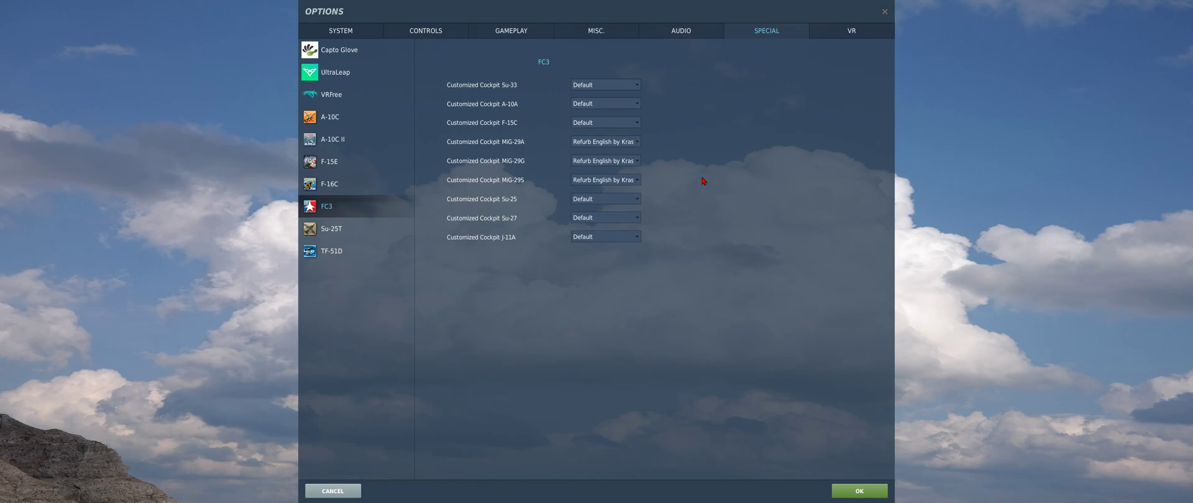
left_click(624, 181)
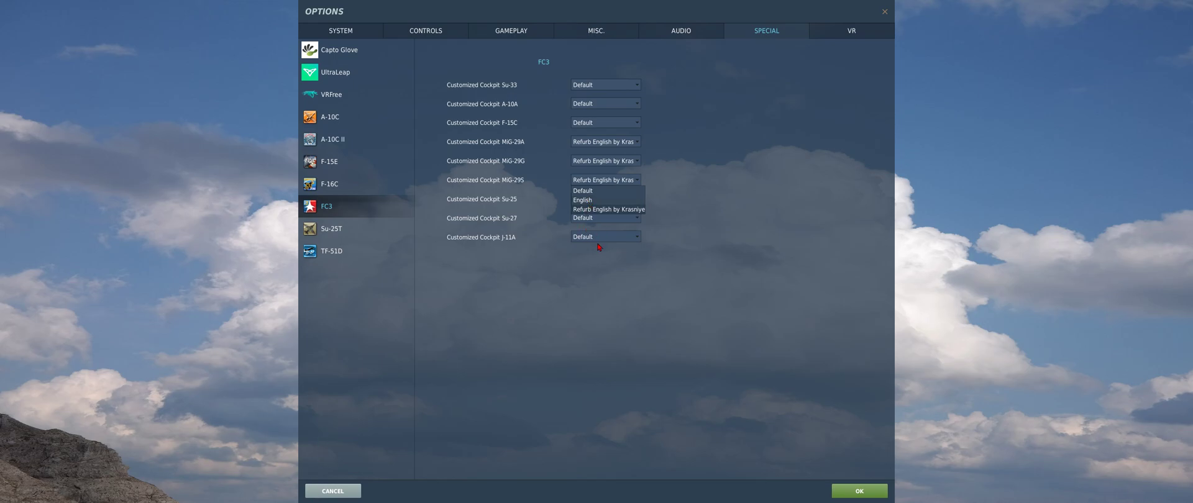
left_click(336, 490)
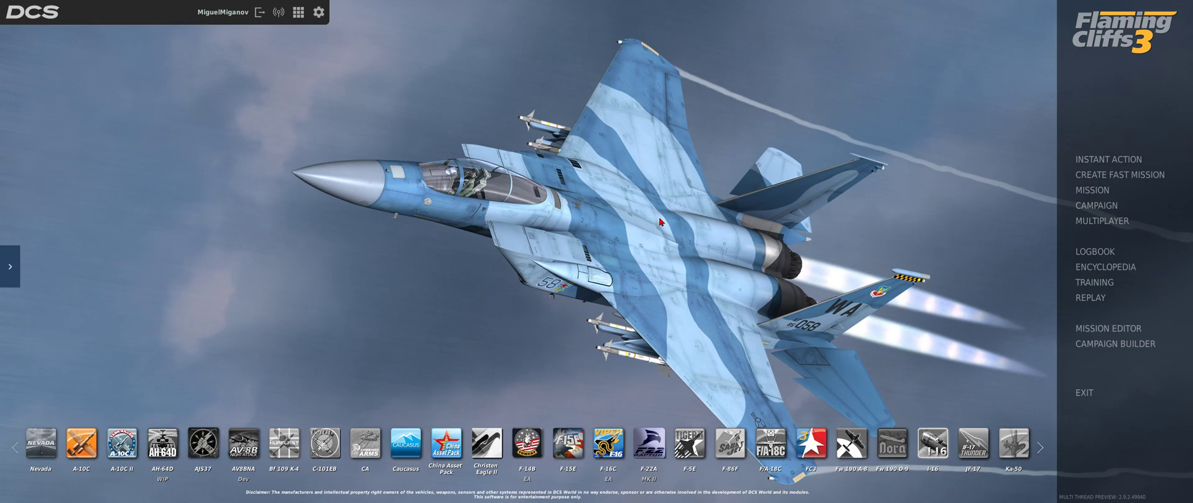
key("alt+Tab")
key("alt+Tab")
key("alt+Tab")
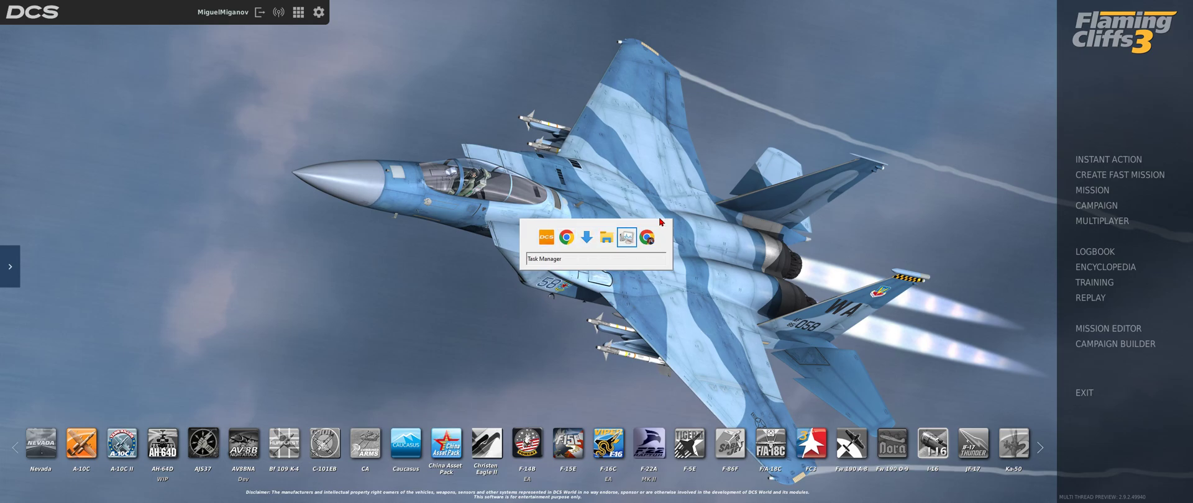
key("alt+Tab")
key("alt+Tab")
key("alt+Tab")
key("alt+Tab")
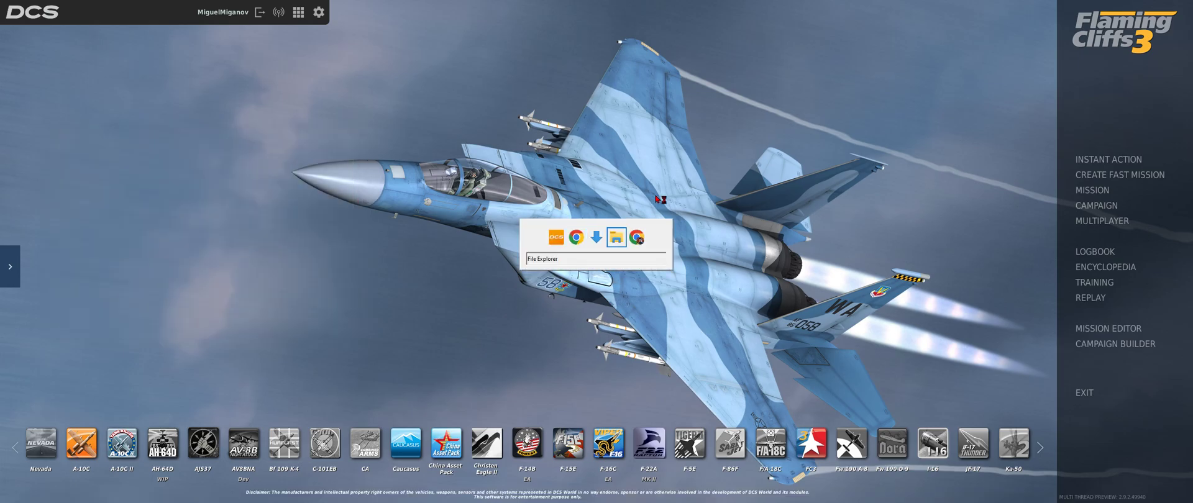
key("alt+Tab")
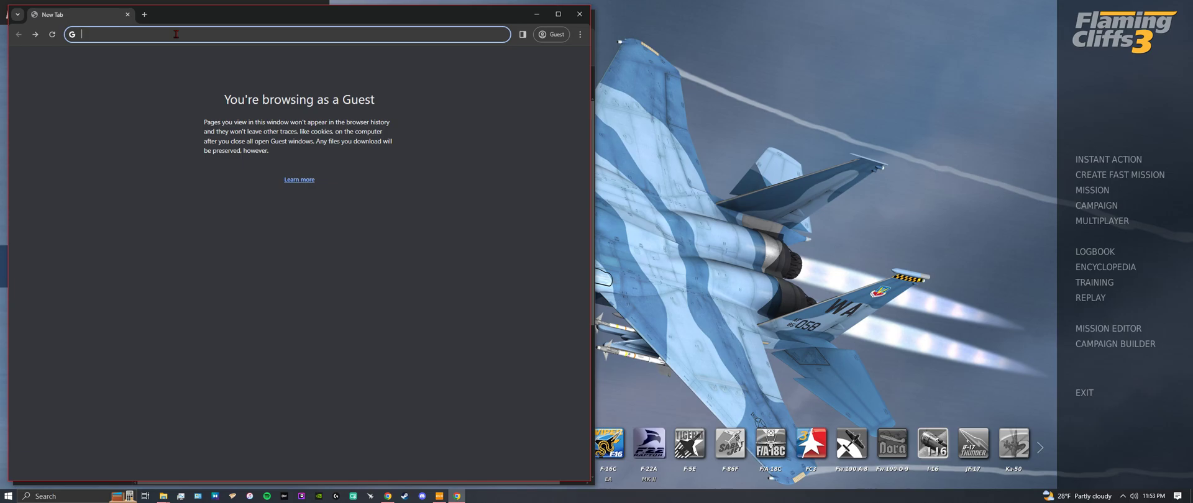
type("https://www.digitalcombatsimulator.com/en/files/3335443/")
key("Return")
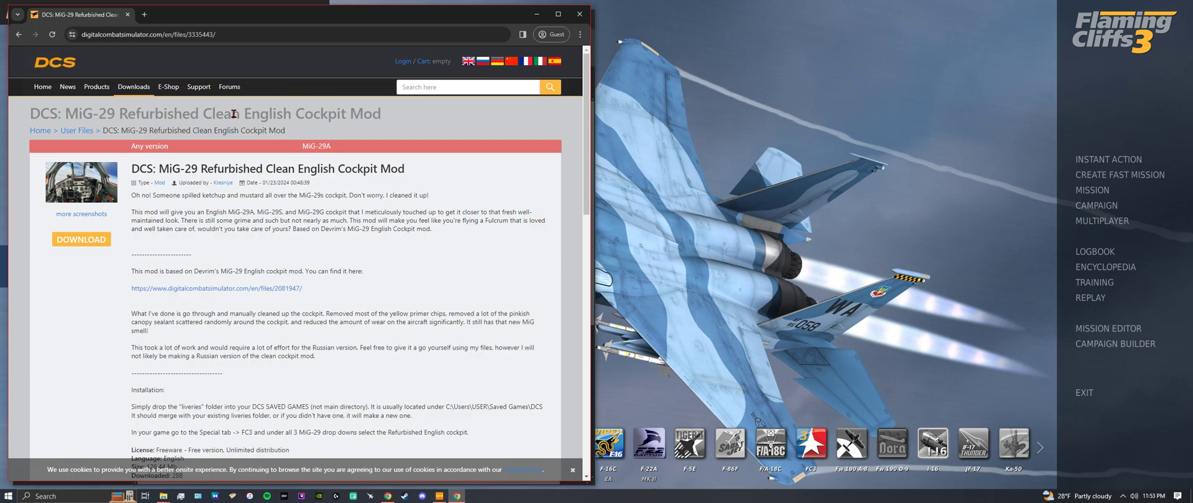
Close the guest browser window with the mod page and minimize the YouTube Studio window.
left_click(440, 86)
mouse_move(145, 89)
left_click(579, 13)
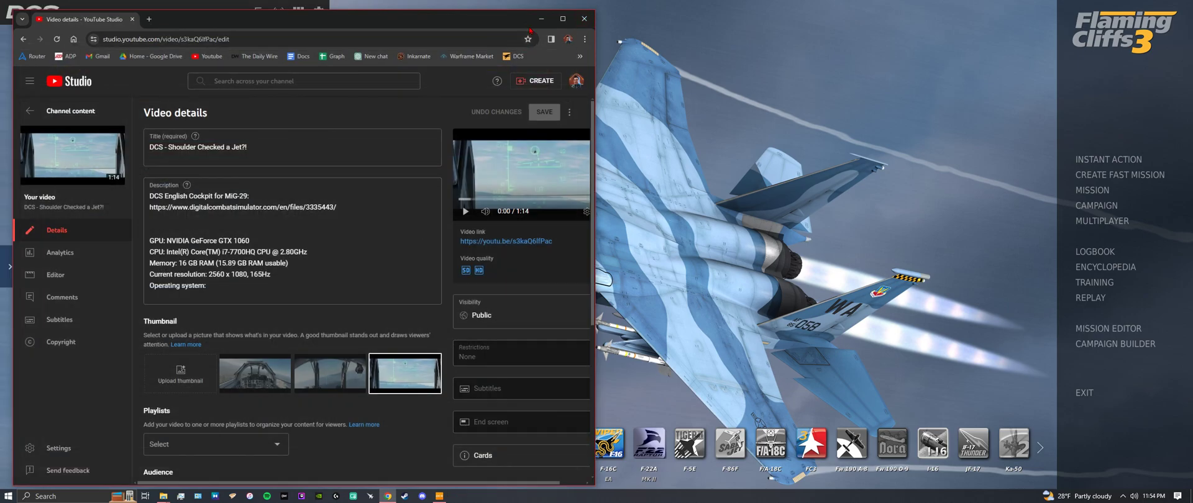
left_click(541, 19)
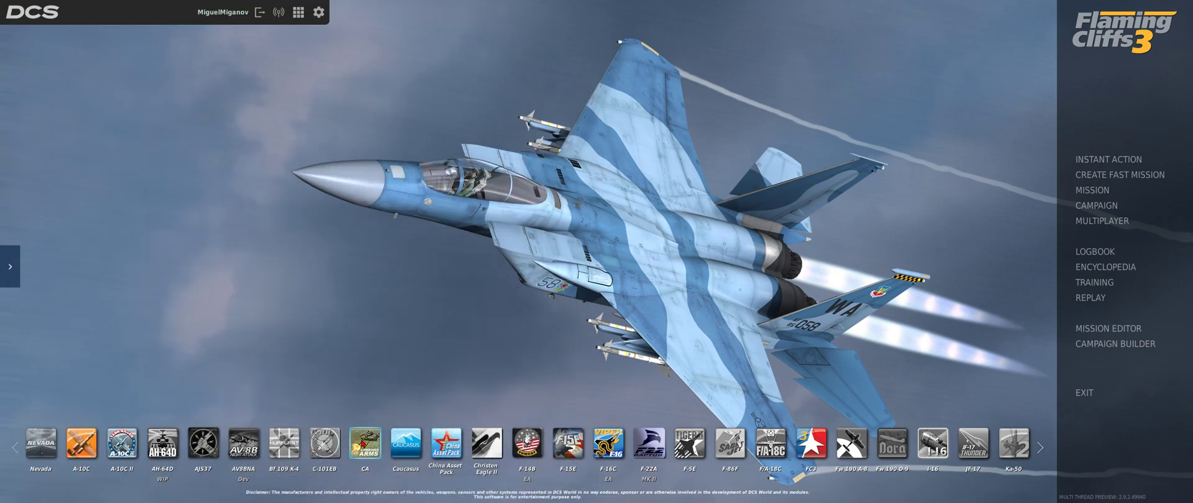
Switch to the Downloads folder in File Explorer and delete the extracted MiG-29 English Refurbished Cockpit Mod folder.
key("alt+Tab")
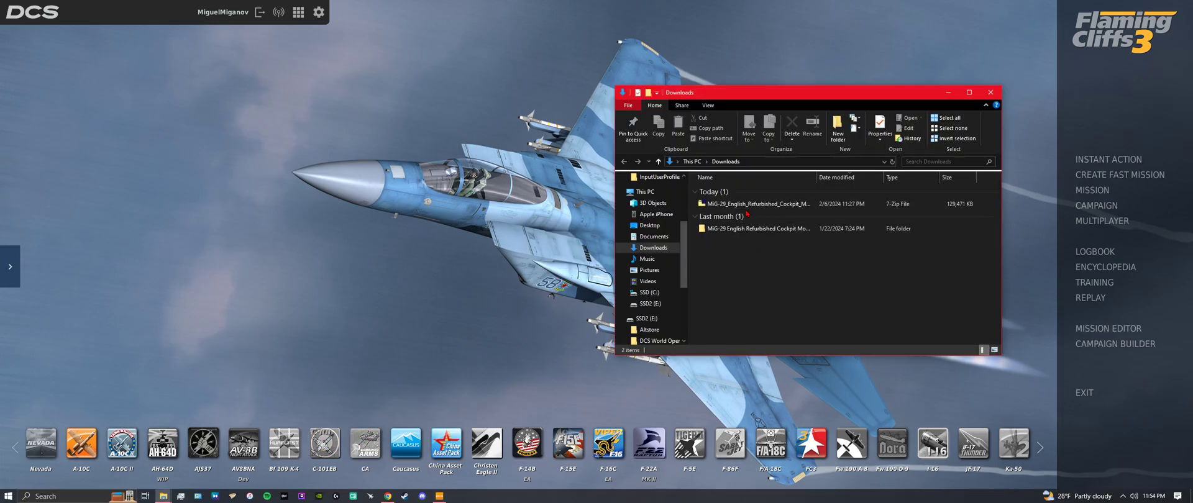
right_click(744, 229)
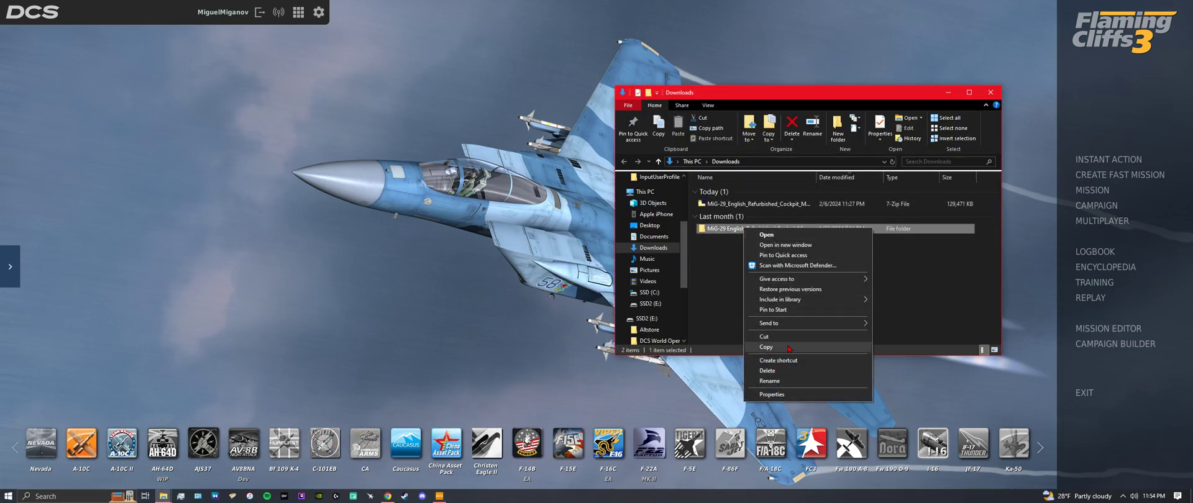
left_click(784, 370)
Extract the MiG-29_English_Refurbished_Cockpit_Mod archive into Downloads with 7-Zip and close the archive window.
left_click(739, 209)
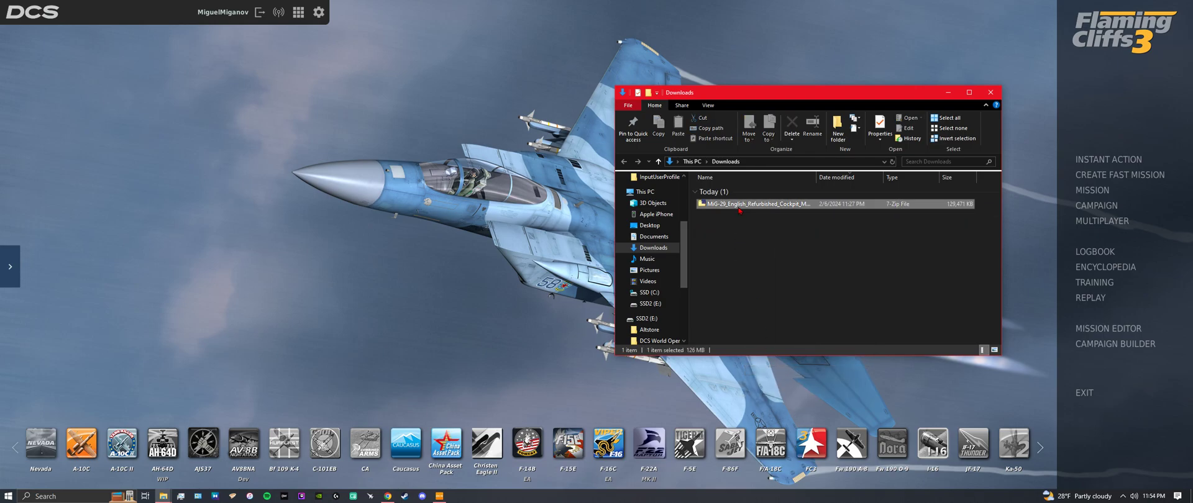
right_click(739, 210)
left_click(762, 214)
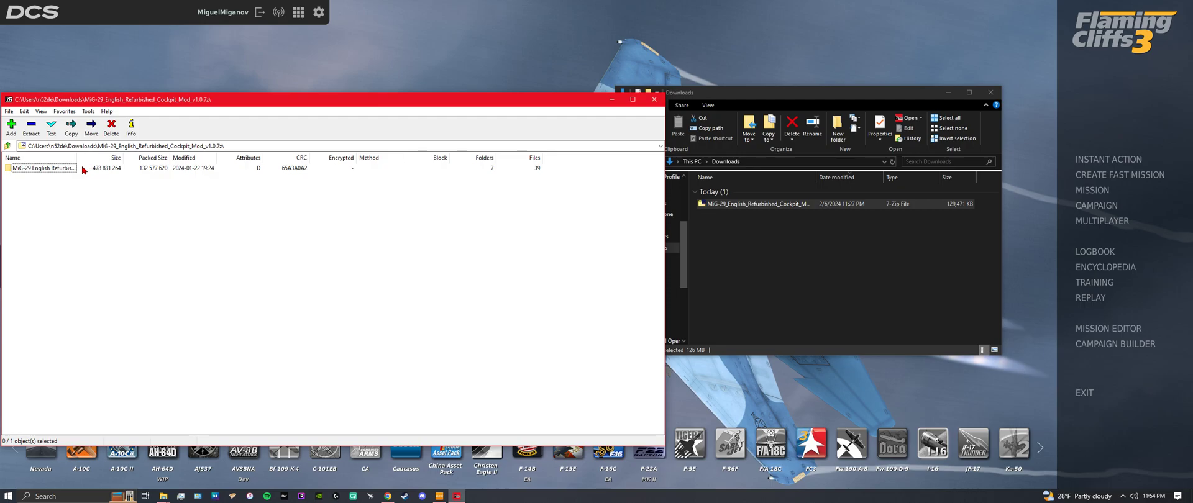
left_click(31, 127)
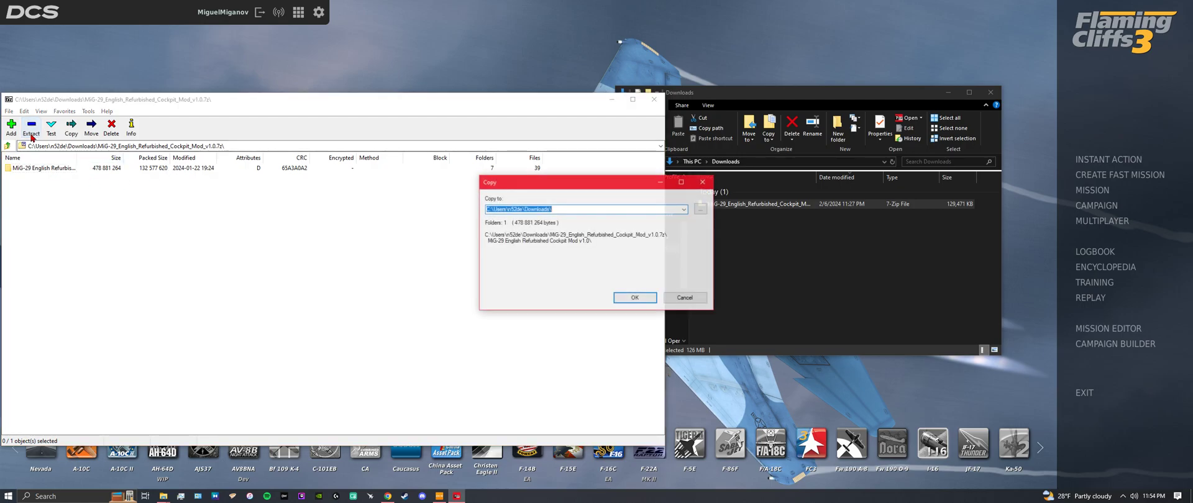
left_click(640, 298)
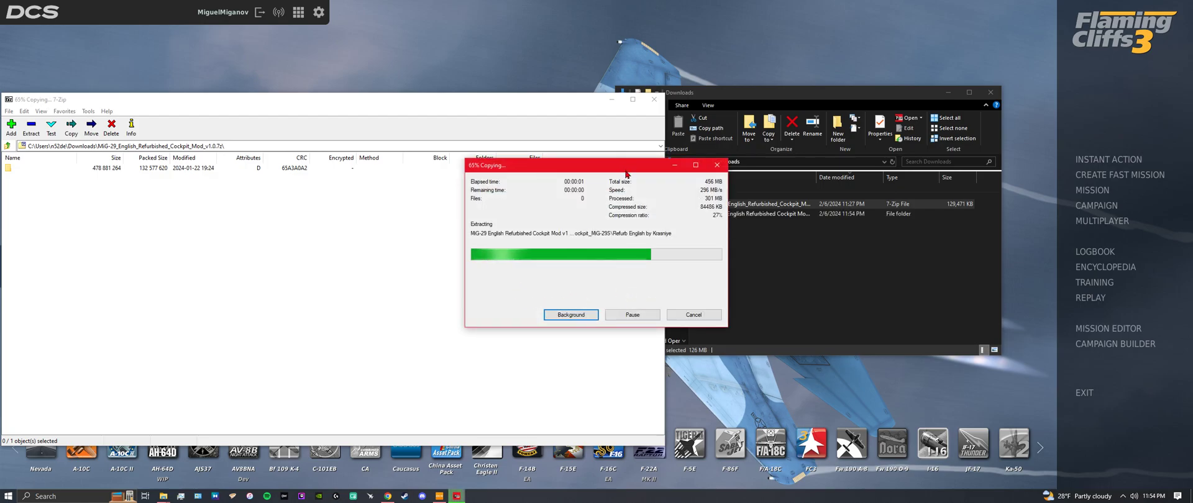
left_click(654, 100)
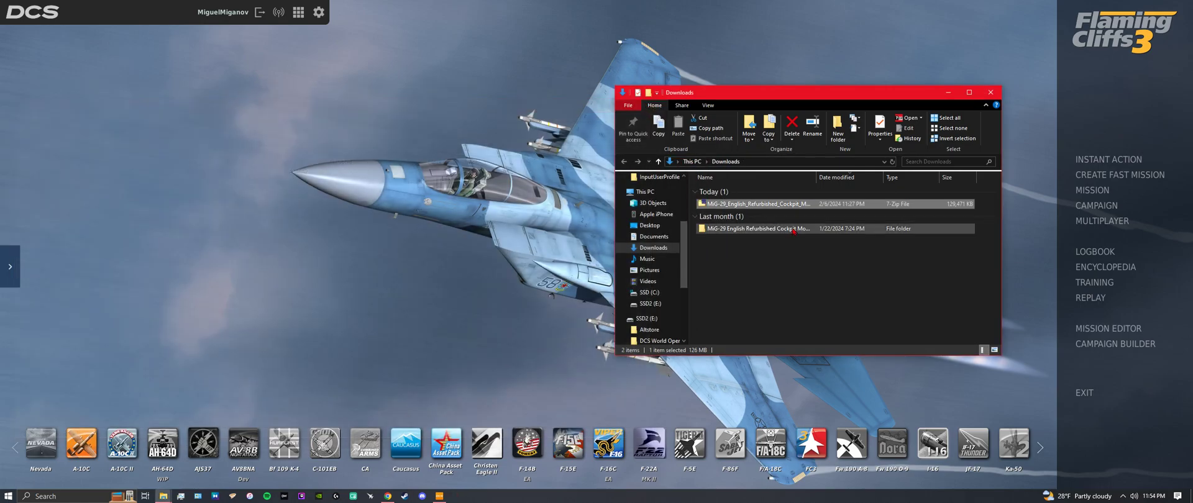
Reposition the Downloads window and open the extracted MiG-29 English Refurbished Cockpit Mod v1.0 folder to show its Liveries folder.
left_click_drag(750, 230, 545, 234)
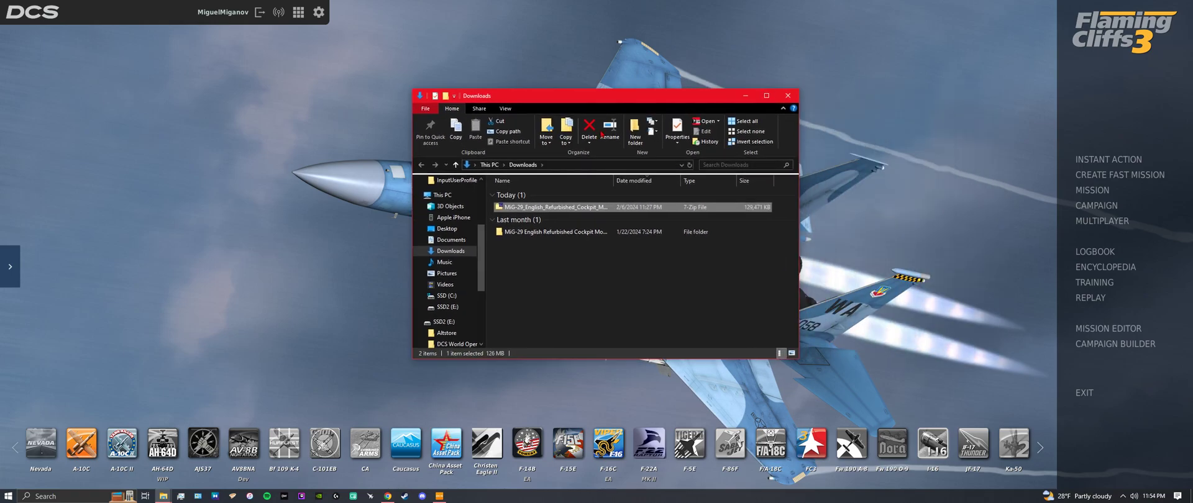
left_click(545, 234)
double_click(545, 233)
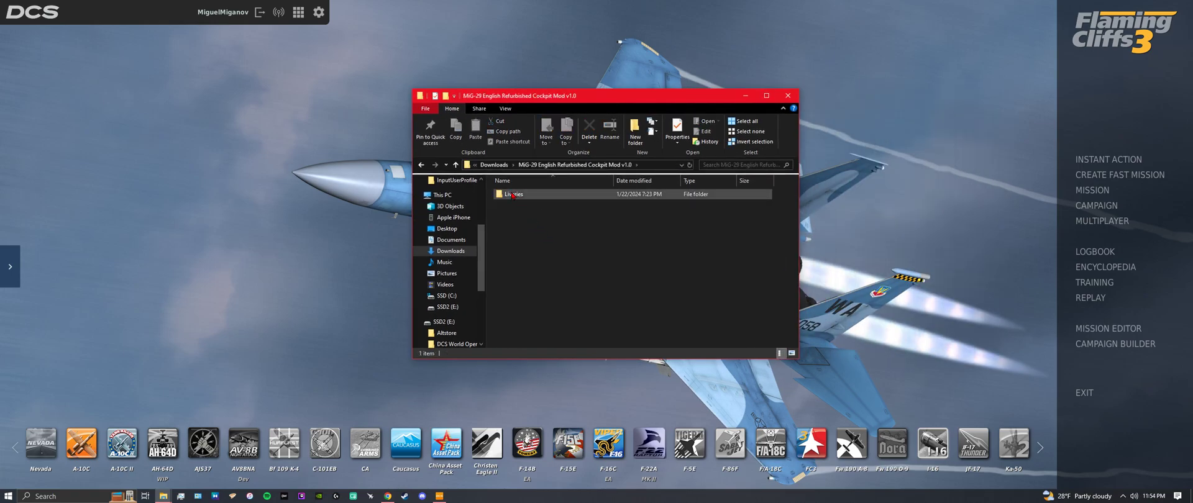
mouse_move(513, 195)
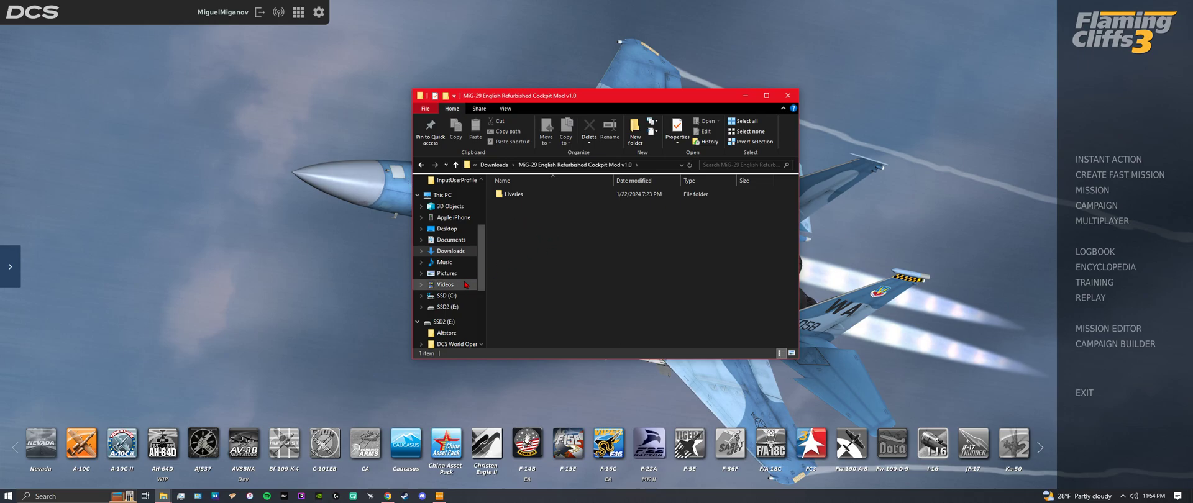
Open a second File Explorer window and go to Saved Games\DCS.openbeta in the user's profile folder on drive C:.
left_click(163, 496)
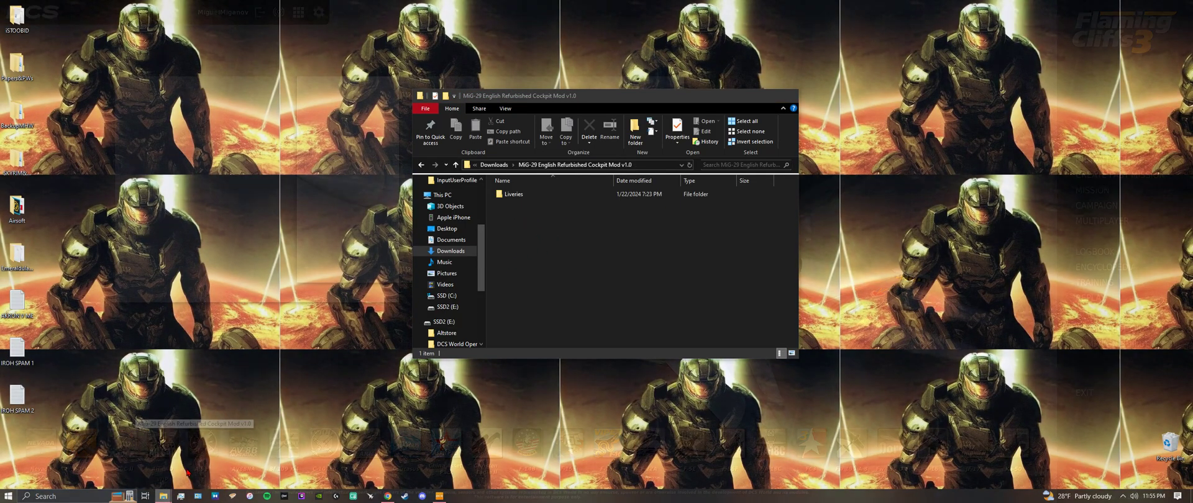
left_click(188, 472)
middle_click(167, 496)
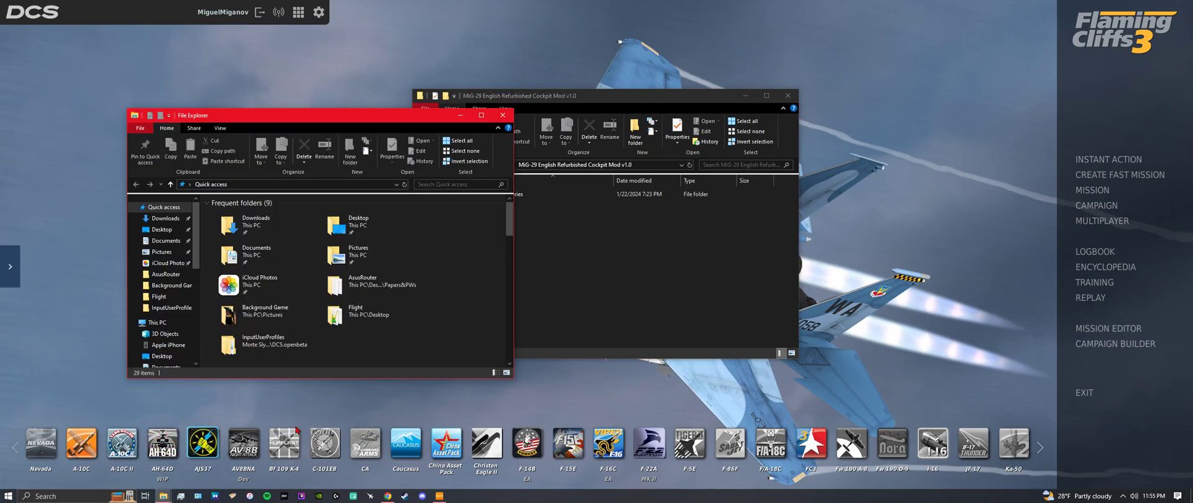
scroll(167, 330, "down", 3)
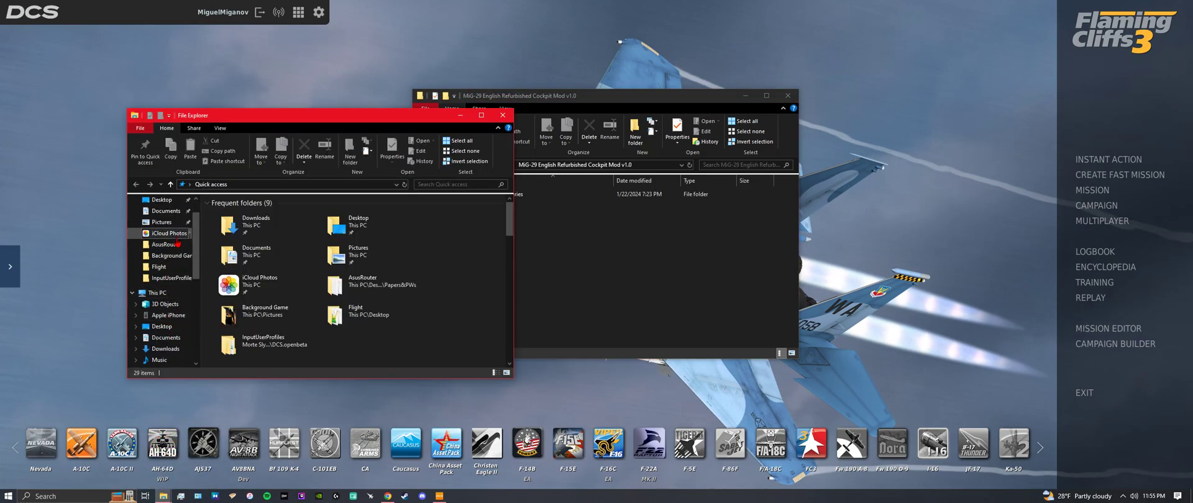
left_click(160, 304)
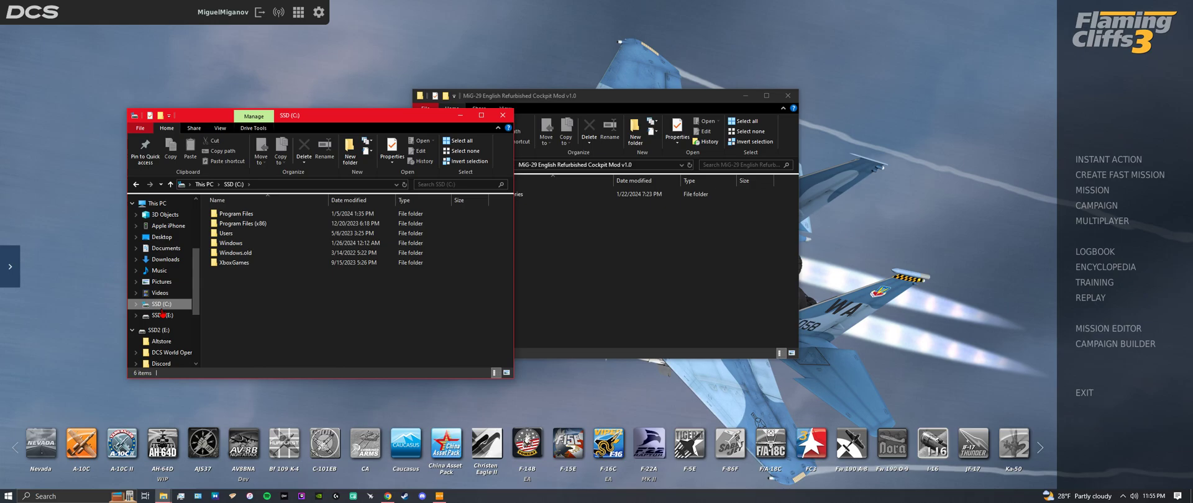
double_click(225, 234)
double_click(227, 213)
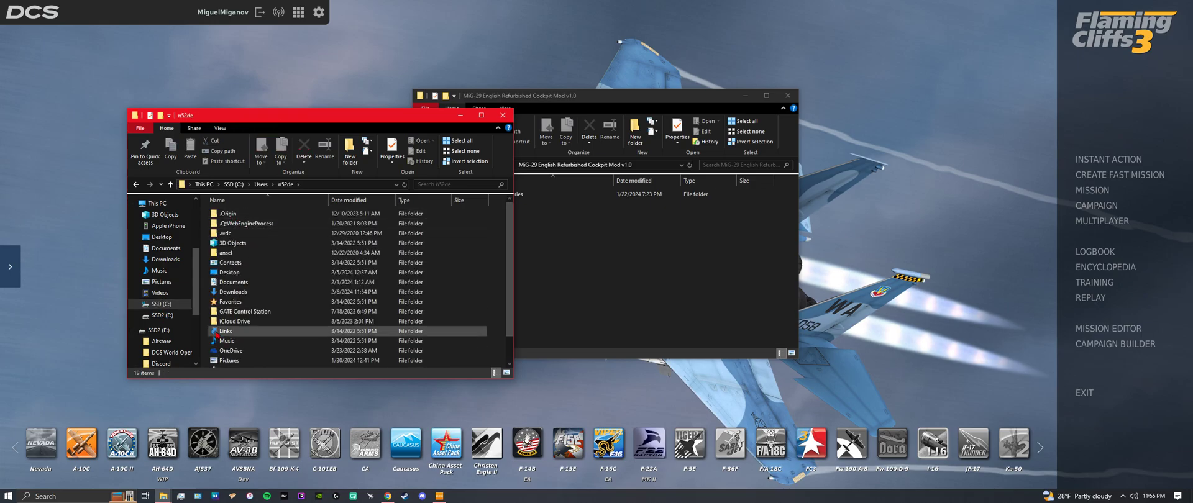
scroll(216, 333, "down", 3)
double_click(224, 331)
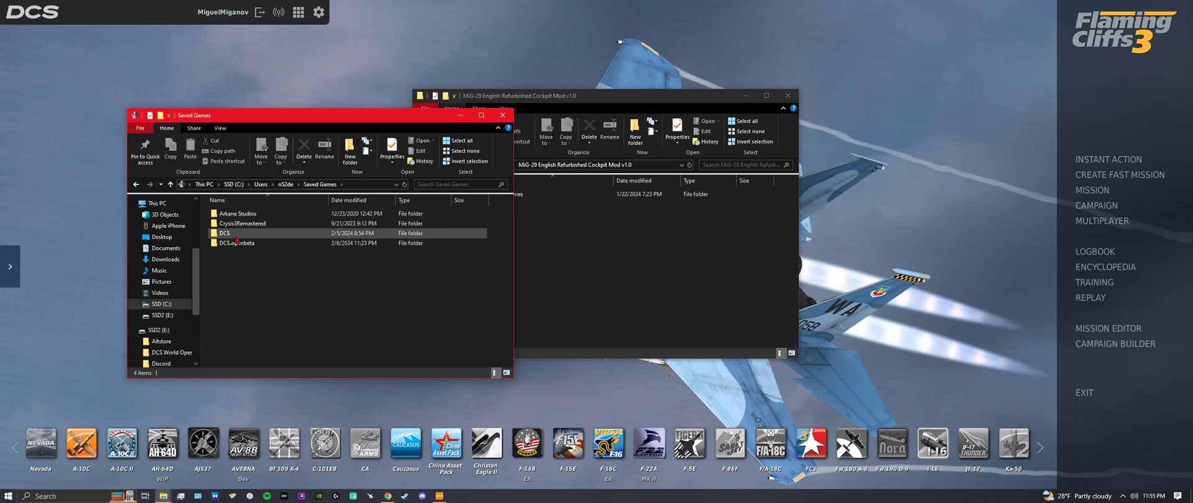
double_click(236, 243)
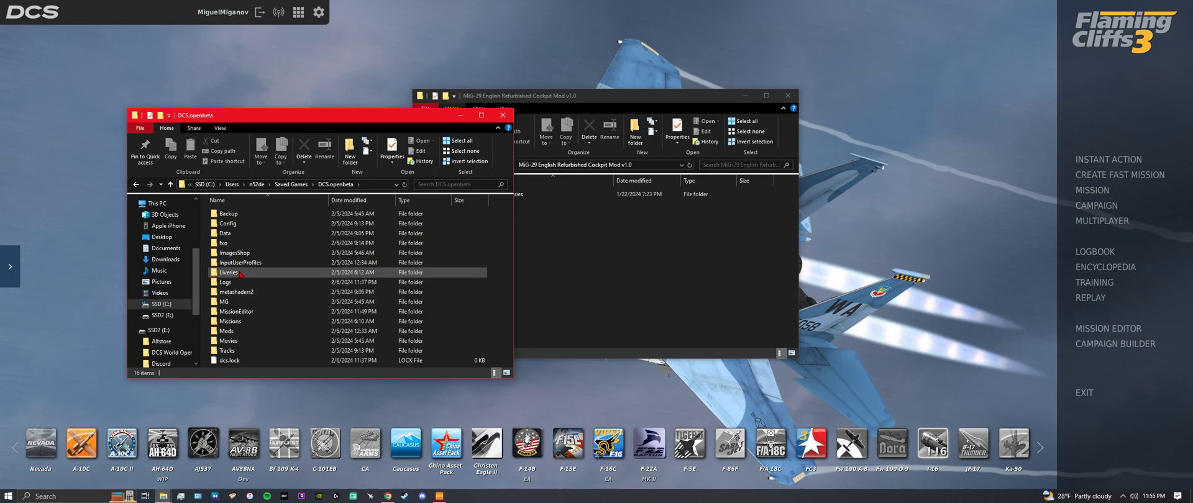
Open the Liveries folder in DCS.openbeta and look inside its A-10CII subfolder.
mouse_move(232, 274)
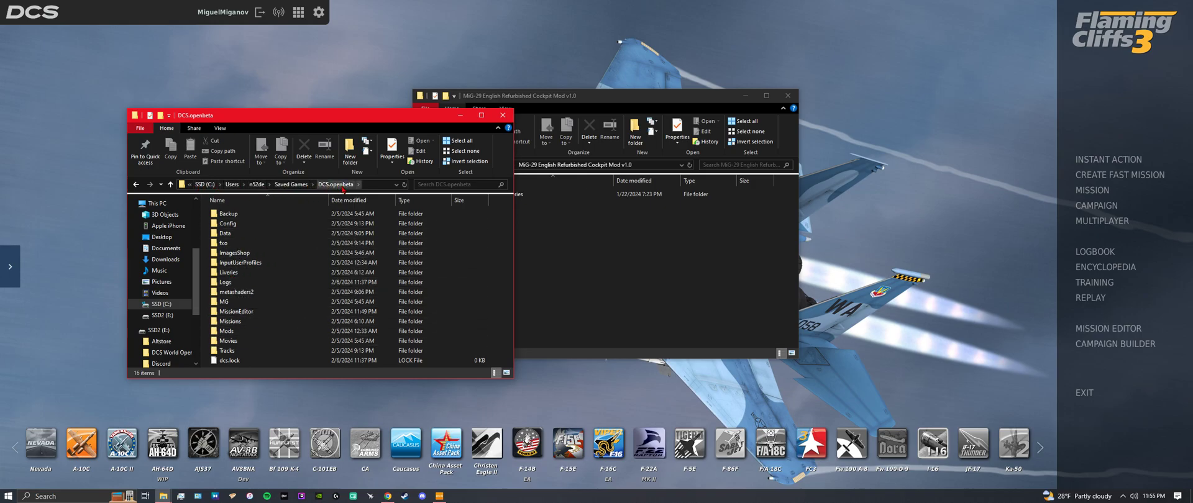
double_click(234, 274)
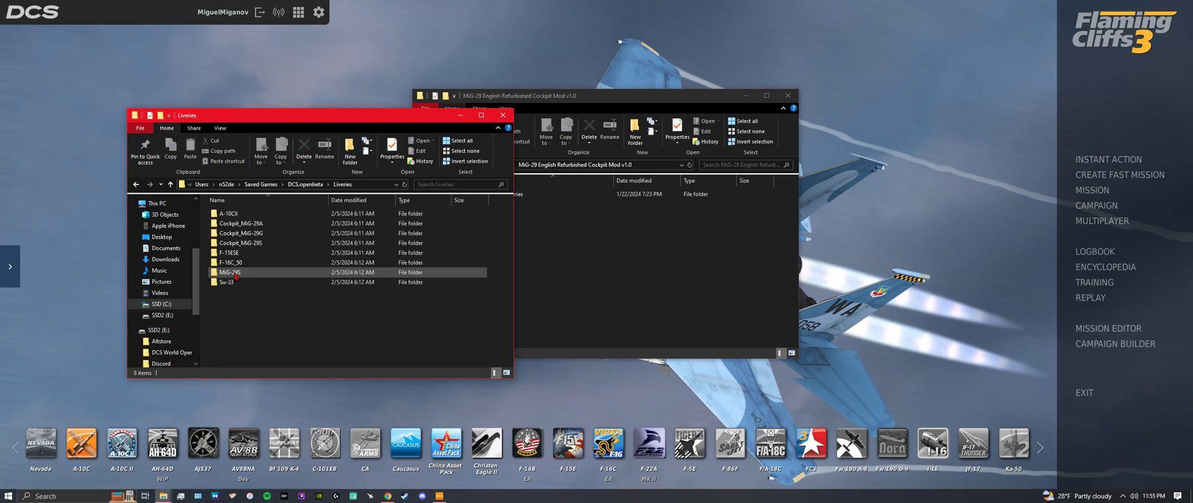
double_click(228, 216)
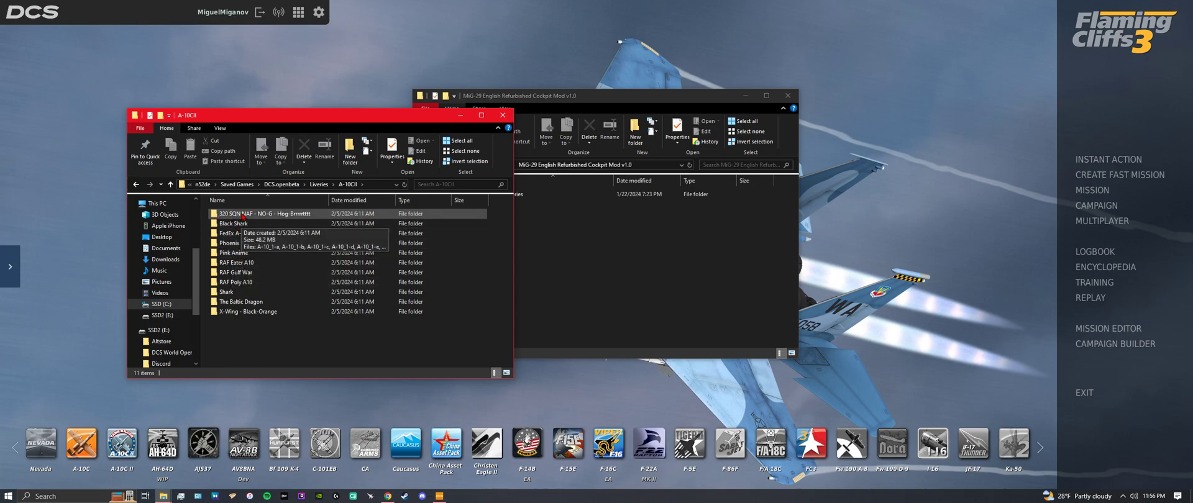
Look inside the 320 SQN NAF livery folder within A-10CII and return to the DCS Liveries folder.
double_click(242, 215)
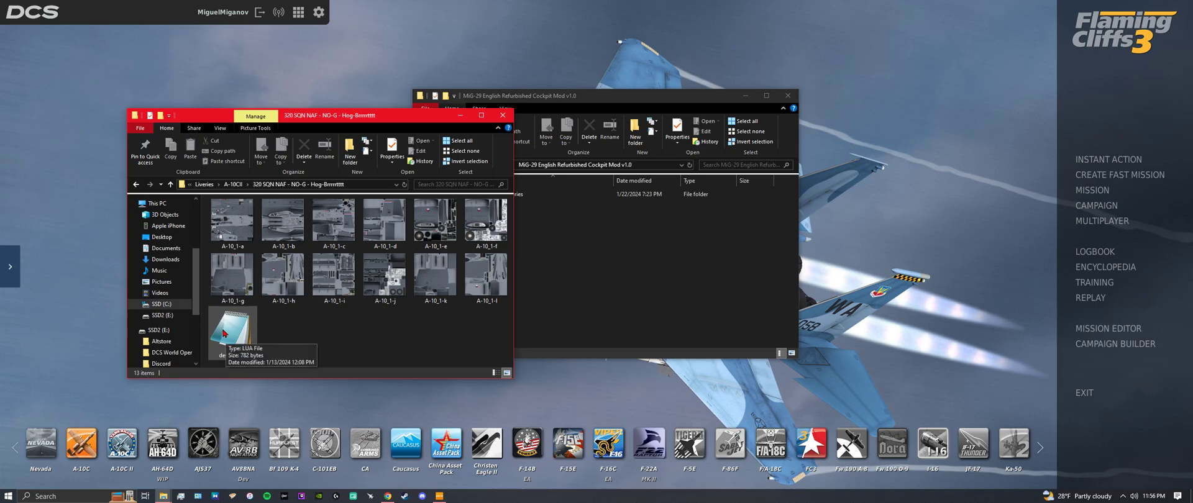
left_click(135, 185)
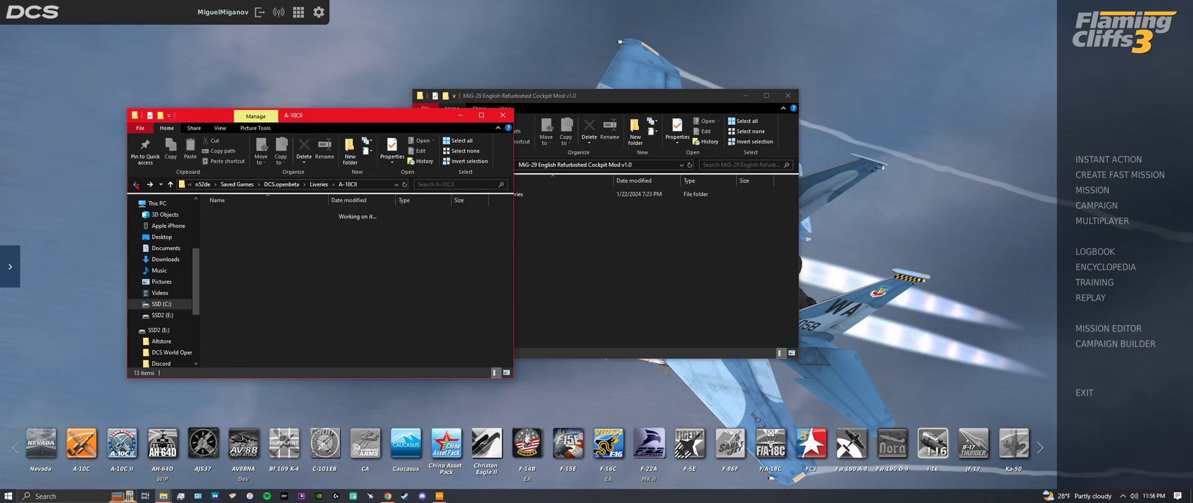
left_click(135, 185)
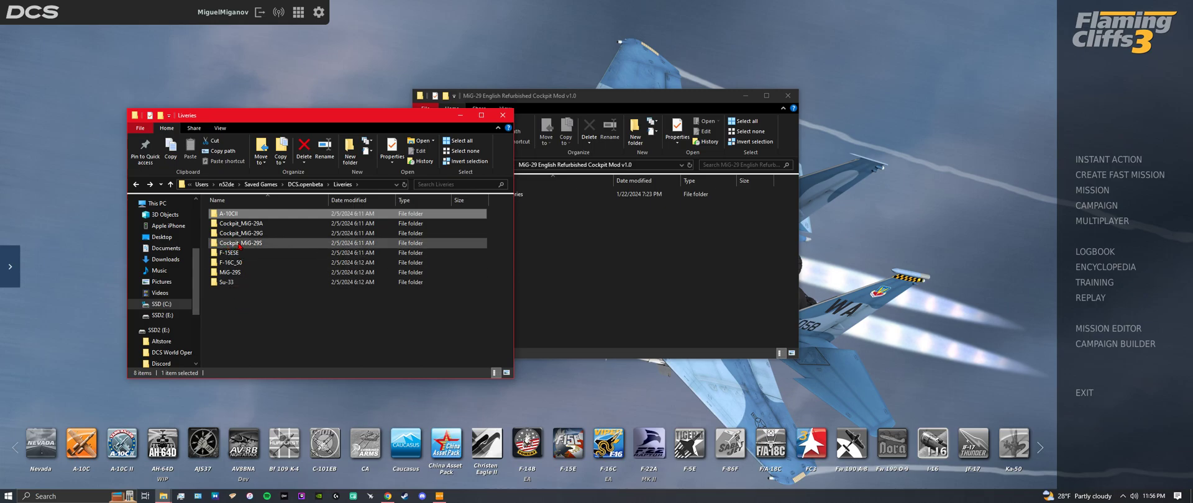
mouse_move(240, 247)
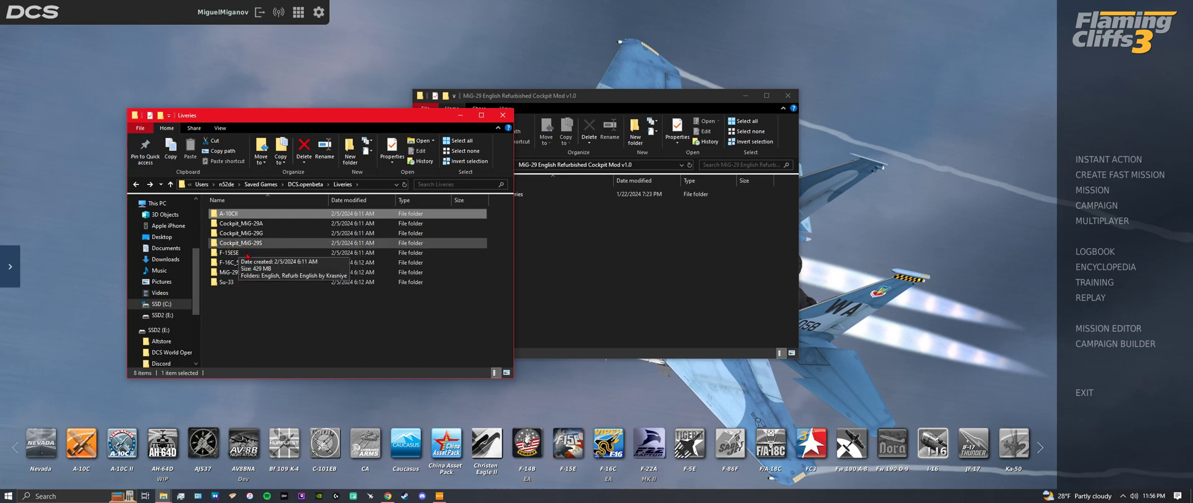
left_click(264, 313)
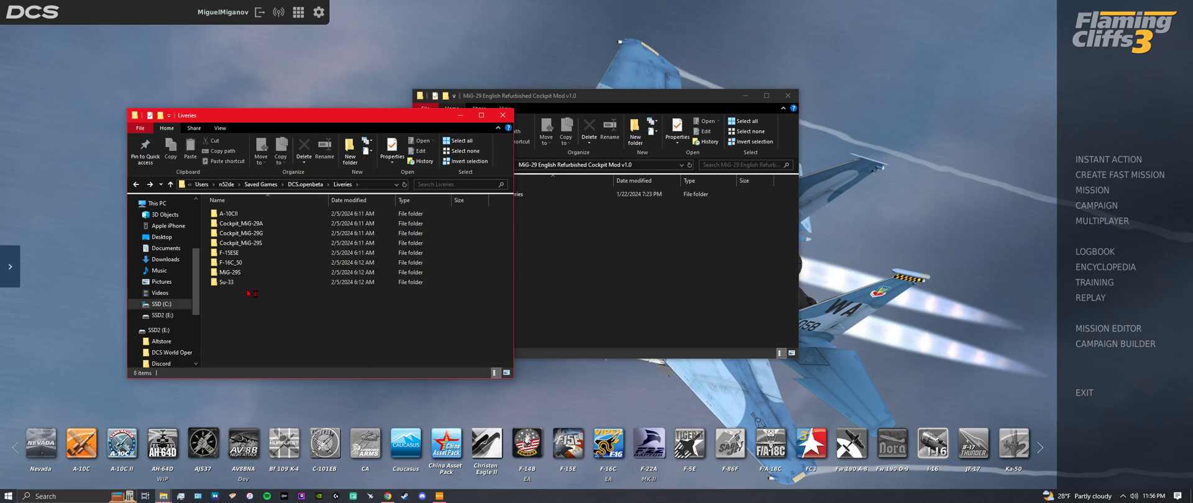
Inspect the Refurb English folder's files inside Cockpit_MiG-29A and go back to the DCS Liveries folder.
double_click(238, 223)
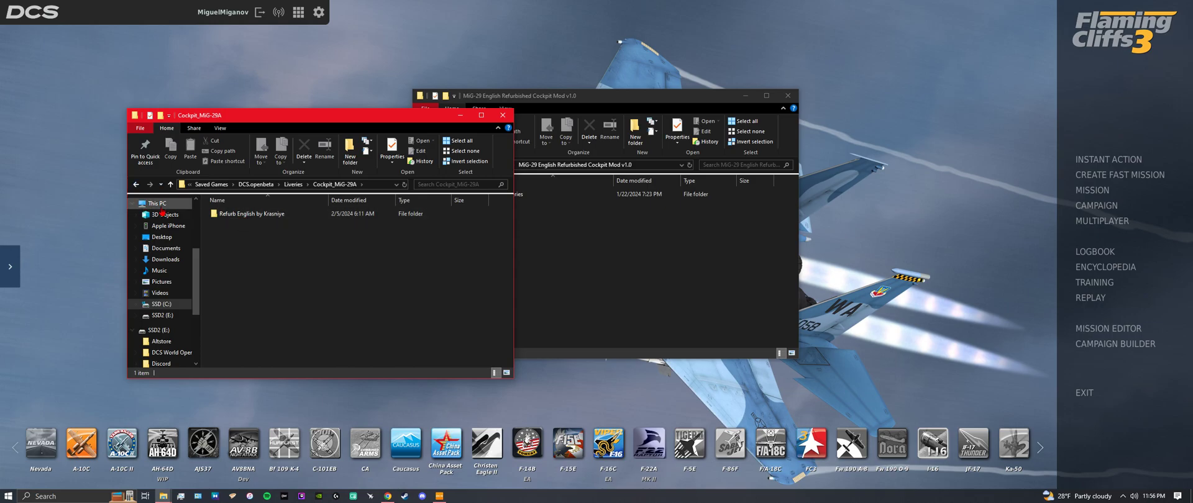
double_click(227, 214)
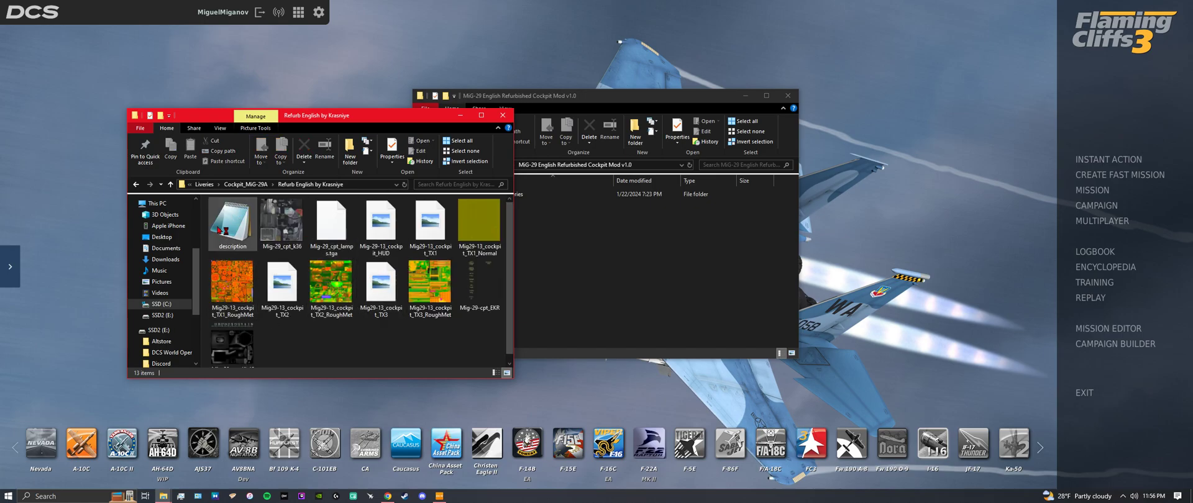
key("alt+Left")
key("alt+Left")
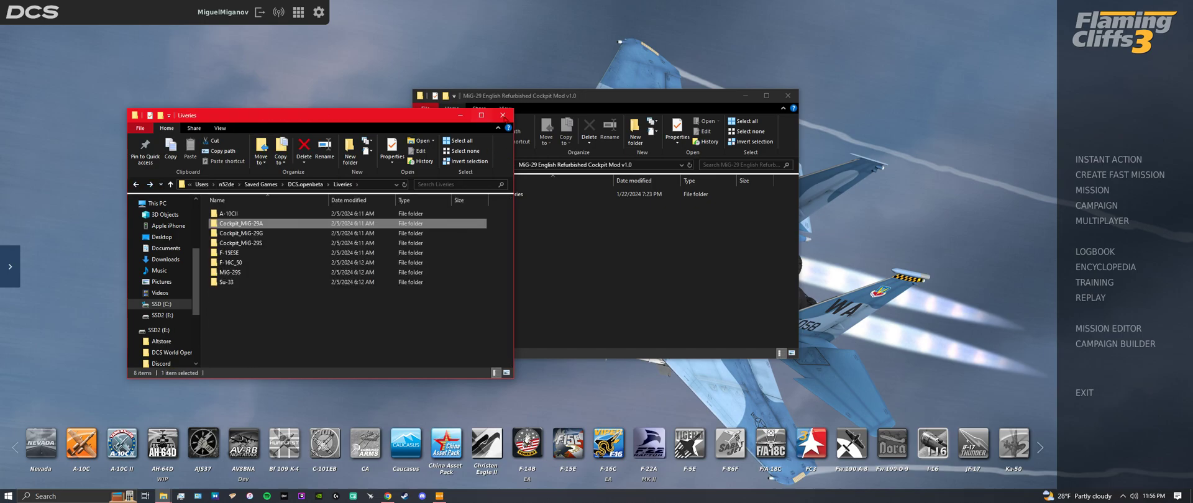
Arrange the two File Explorer windows to show the DCS.openbeta Liveries folder beside the MiG-29 English Refurbished Cockpit Mod v1.0 folder.
left_click_drag(343, 126, 150, 109)
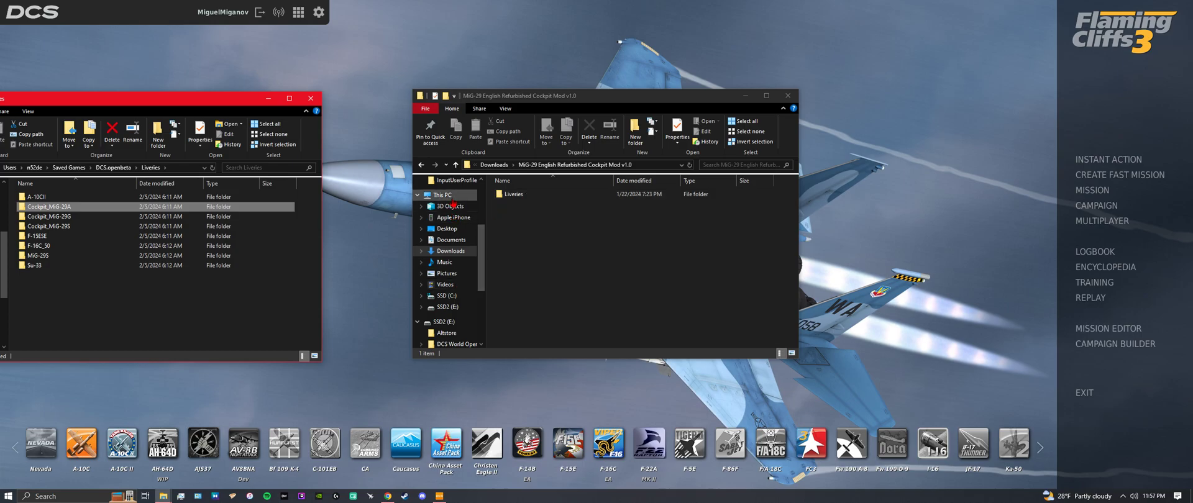
left_click(420, 165)
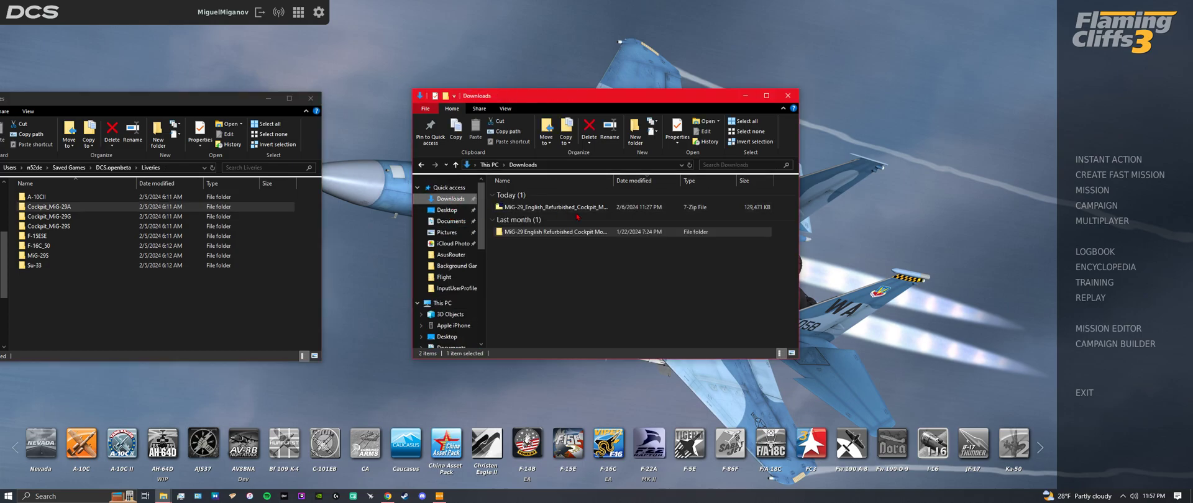
double_click(528, 234)
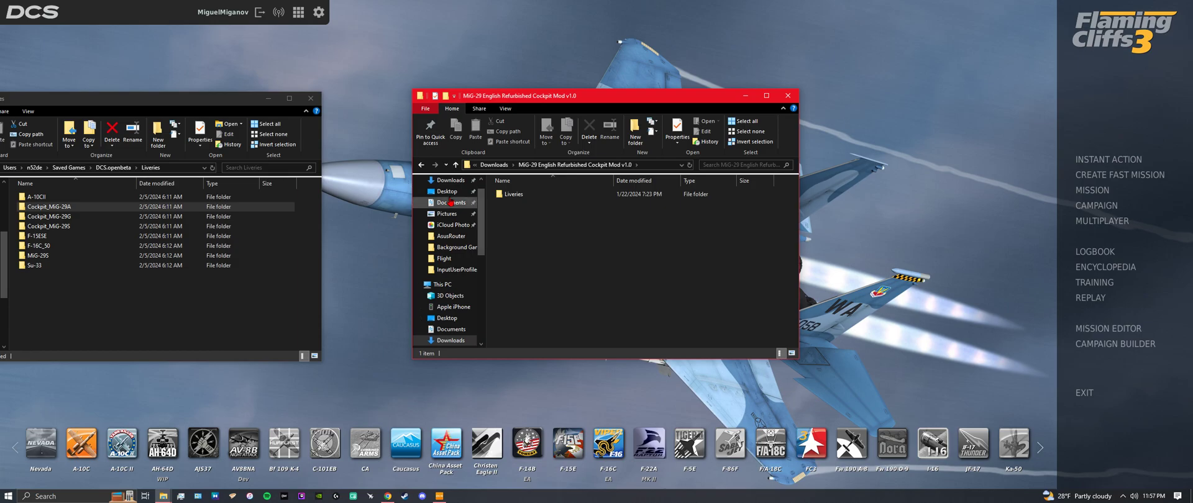
left_click_drag(218, 108, 333, 83)
left_click(58, 143)
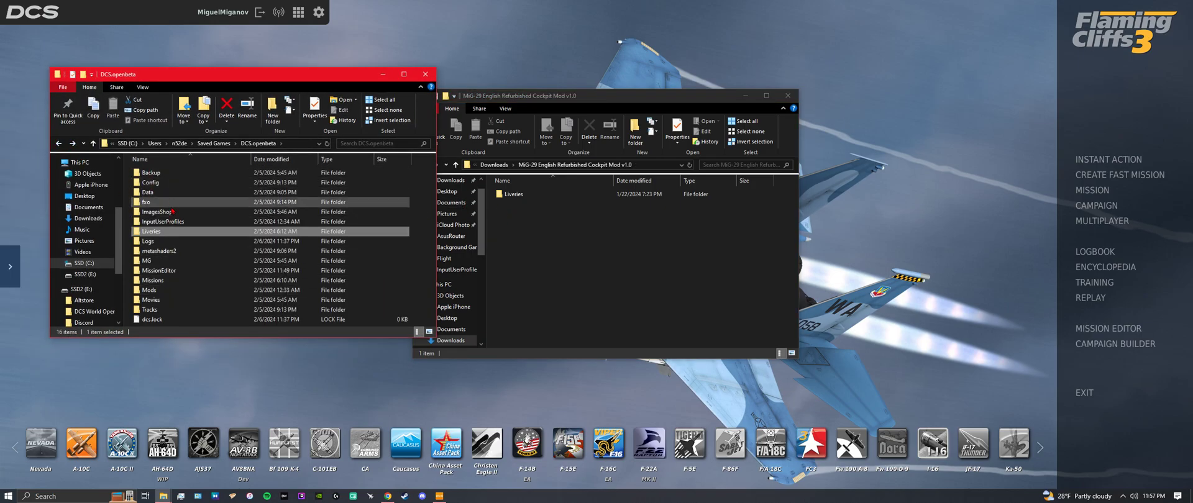
left_click(72, 144)
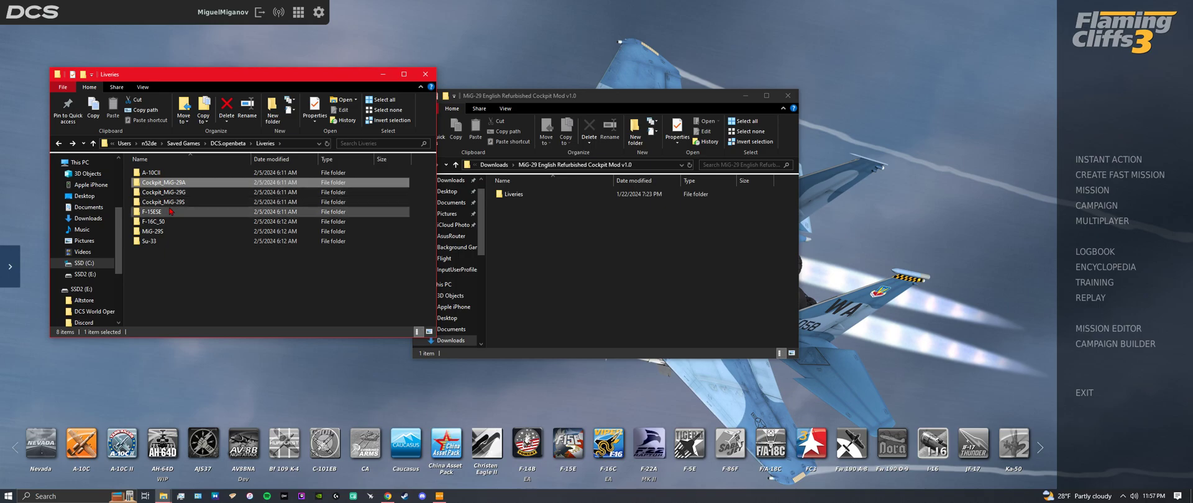
Open the mod's Liveries folder, check inside Cockpit_MiG-29A, and select the Cockpit_MiG-29A, Cockpit_MiG-29G and Cockpit_MiG-29S folders.
double_click(534, 195)
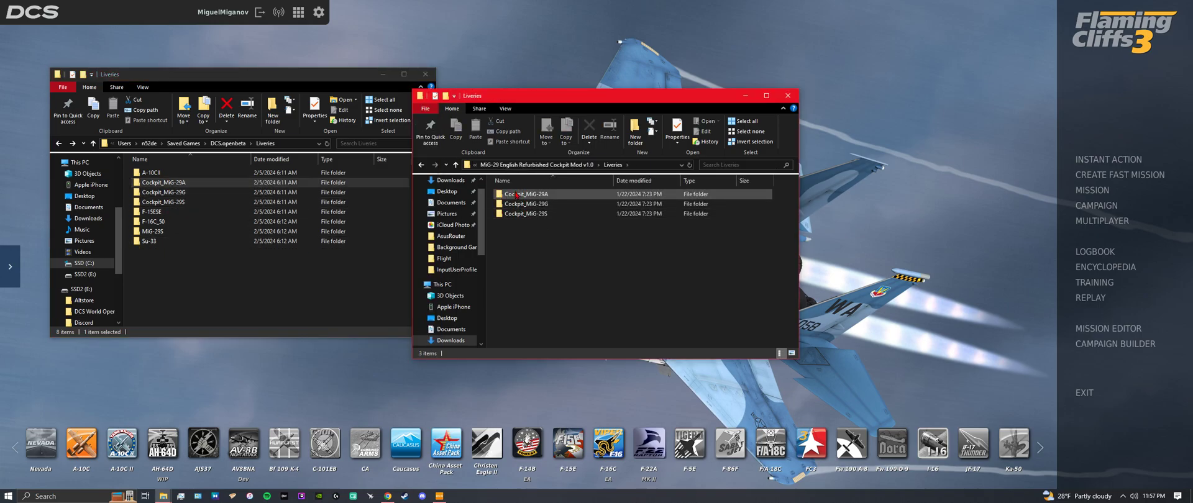
double_click(517, 194)
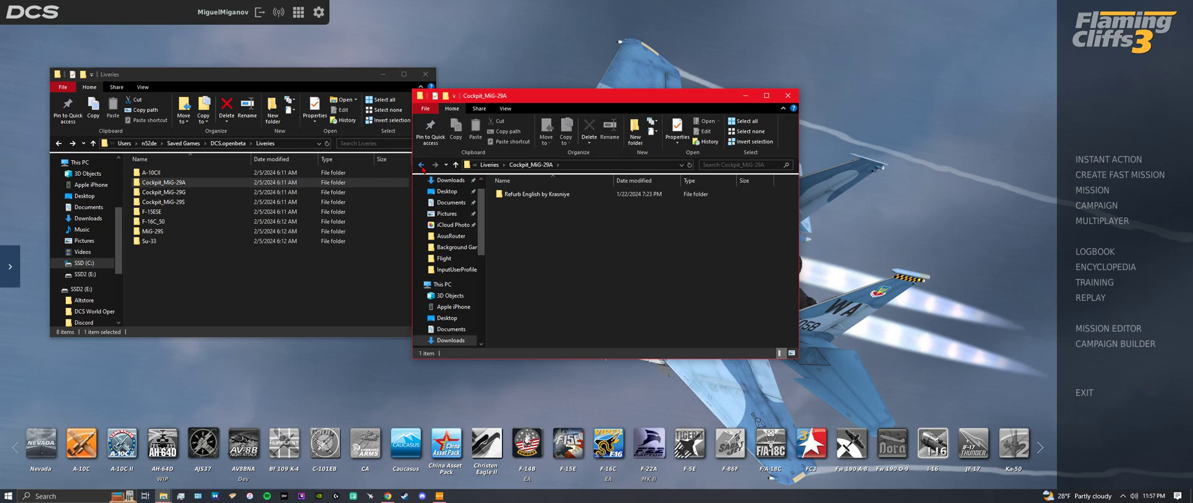
left_click(421, 164)
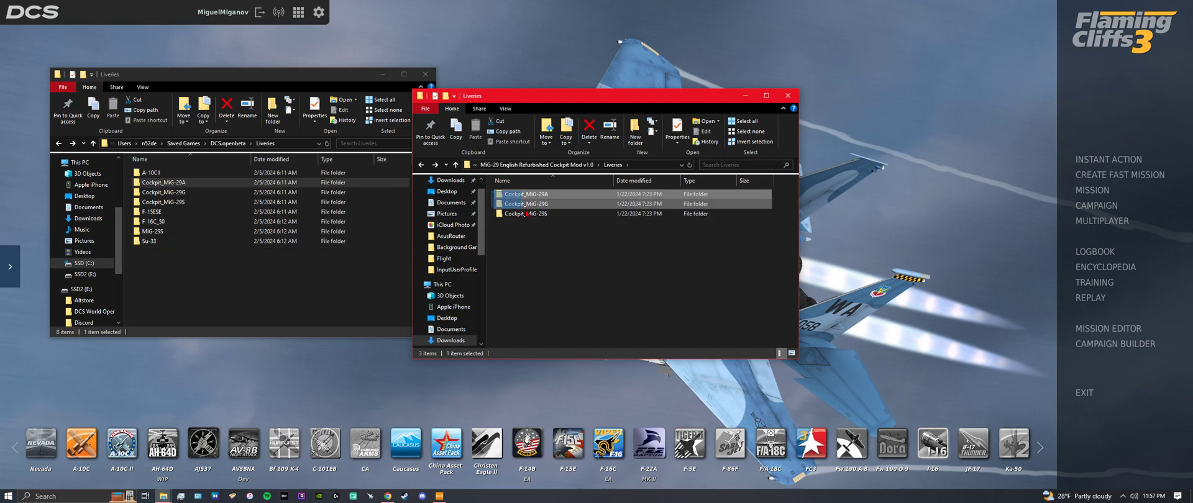
left_click_drag(527, 214, 586, 249)
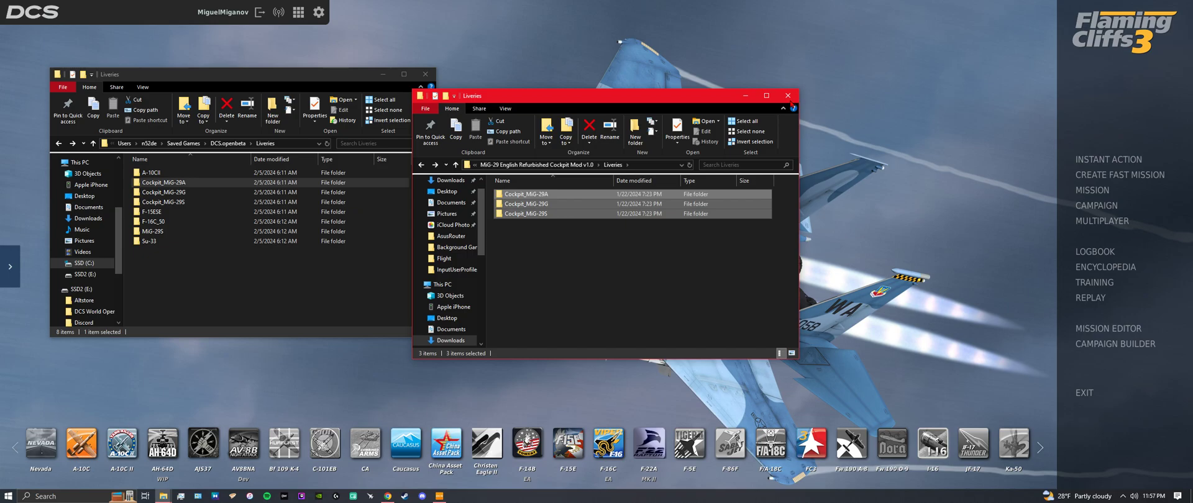
Close both File Explorer windows, then open the DCS options and leave them without changes.
left_click(788, 96)
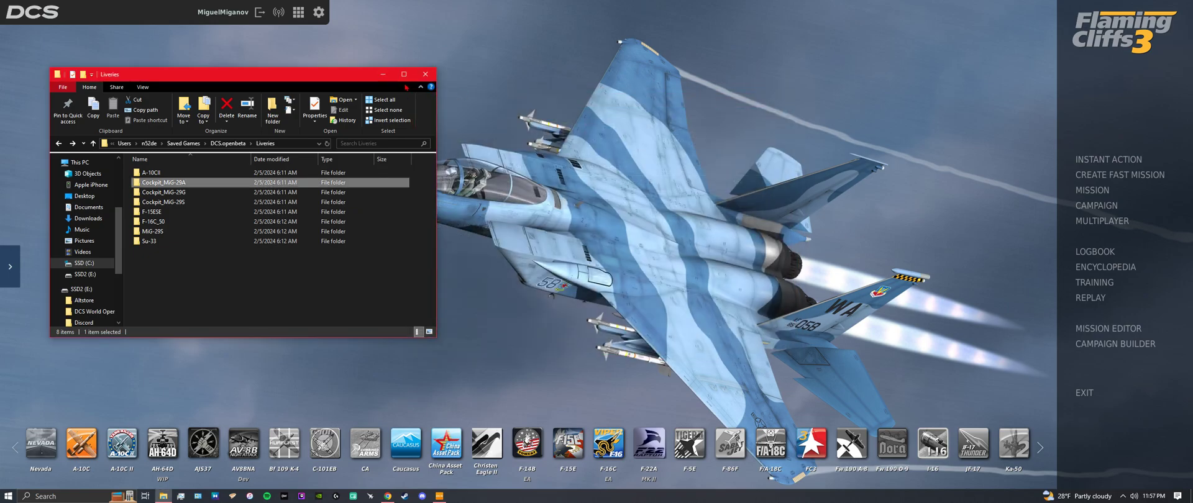
left_click(421, 74)
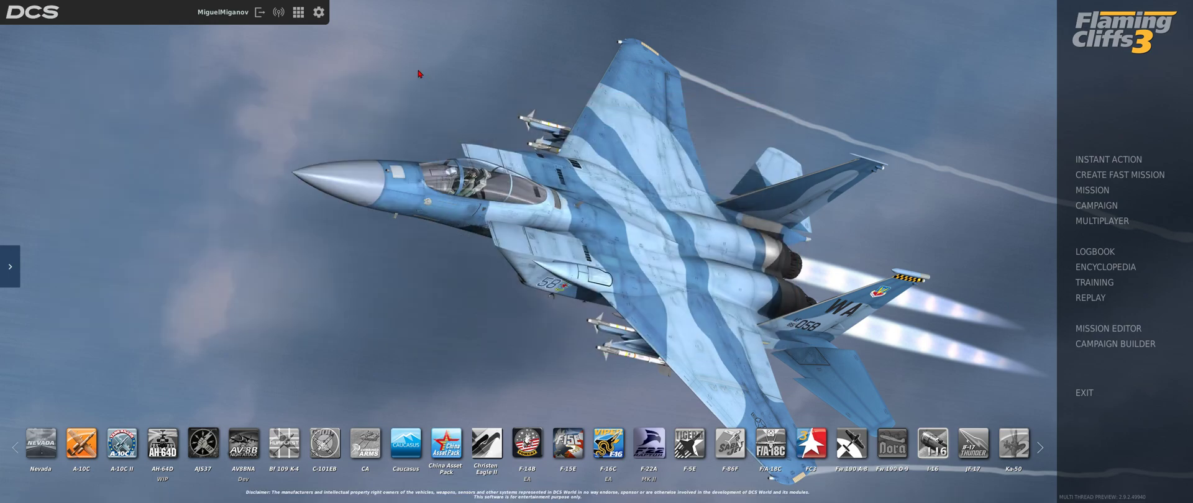
left_click(319, 13)
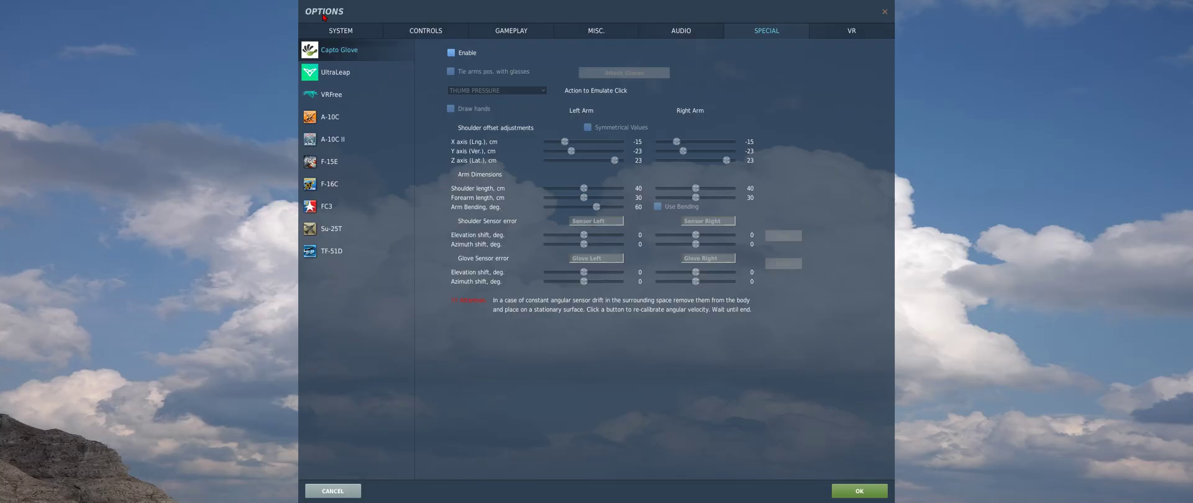
left_click(884, 11)
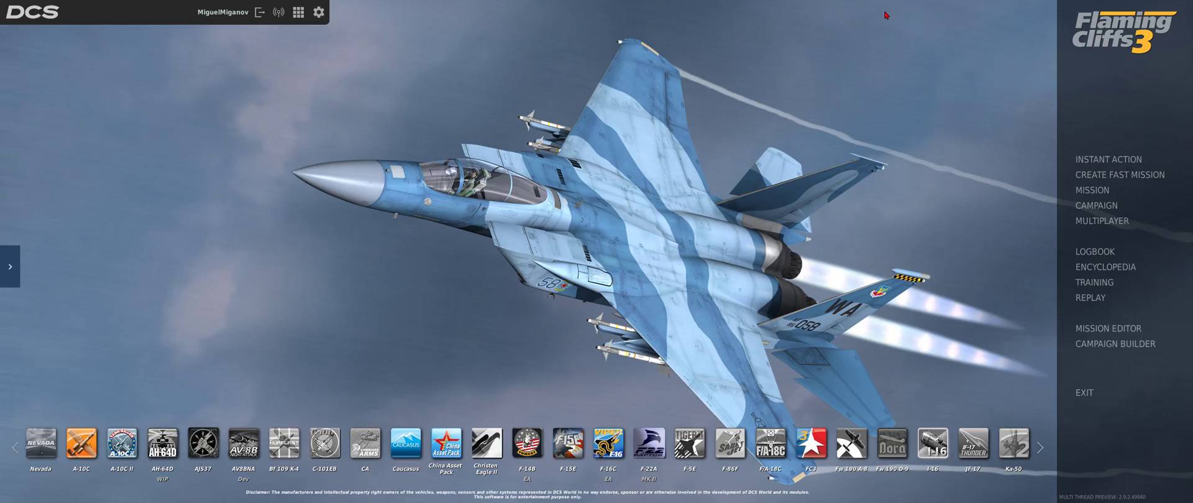